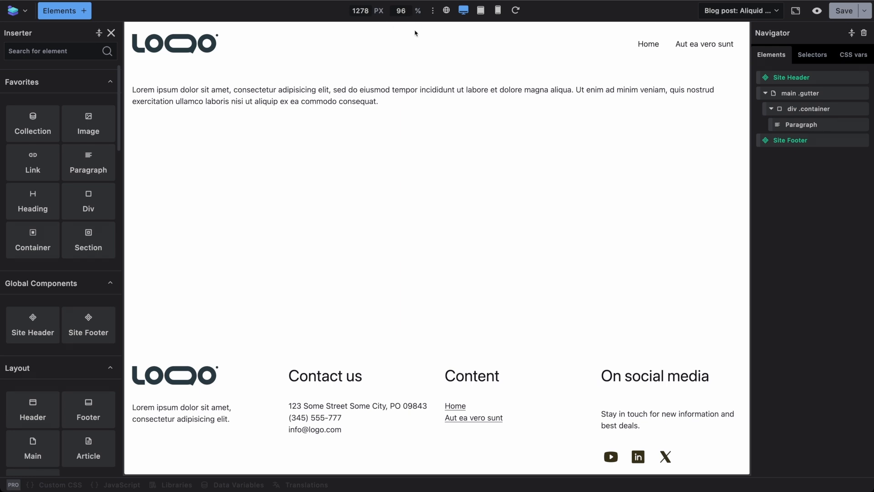
Step: Preview the page at the All, Desktop, Tablet and Mobile breakpoints
click(446, 11)
click(463, 11)
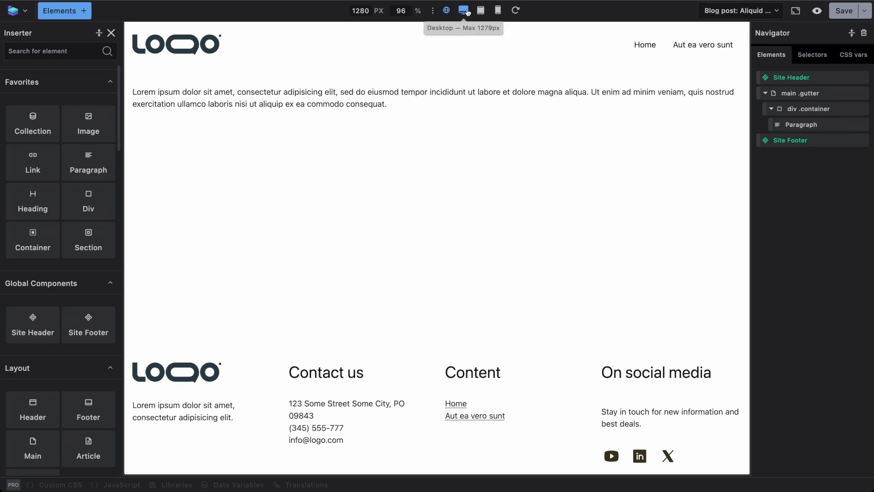
click(481, 11)
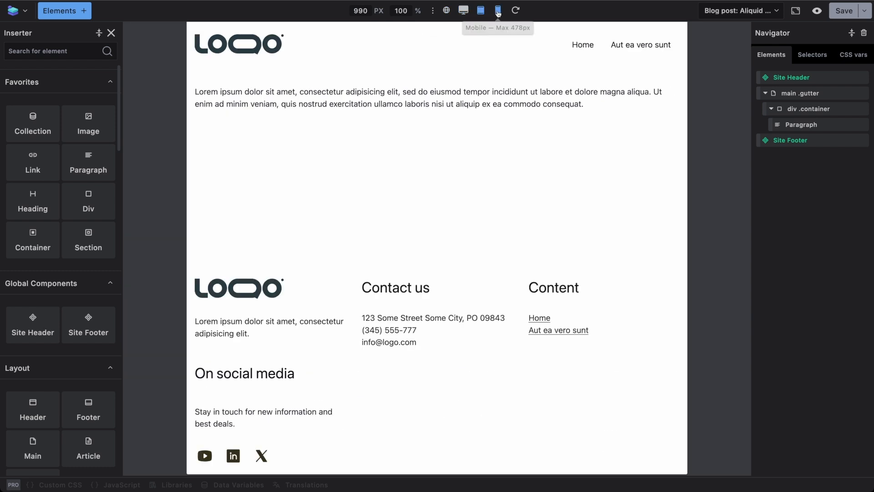
click(498, 12)
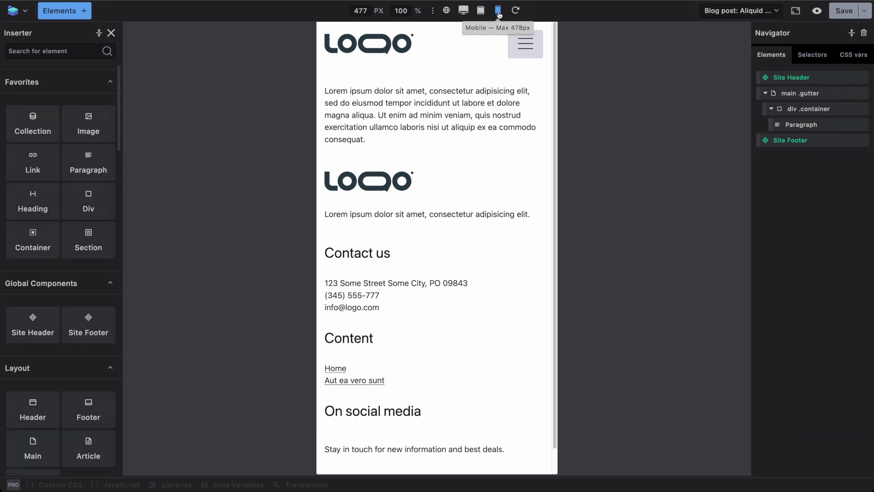
Step: Set the main paragraph's text color to rgb(214, 90, 90) at the Mobile breakpoint and compare it with the Tablet view
click(801, 126)
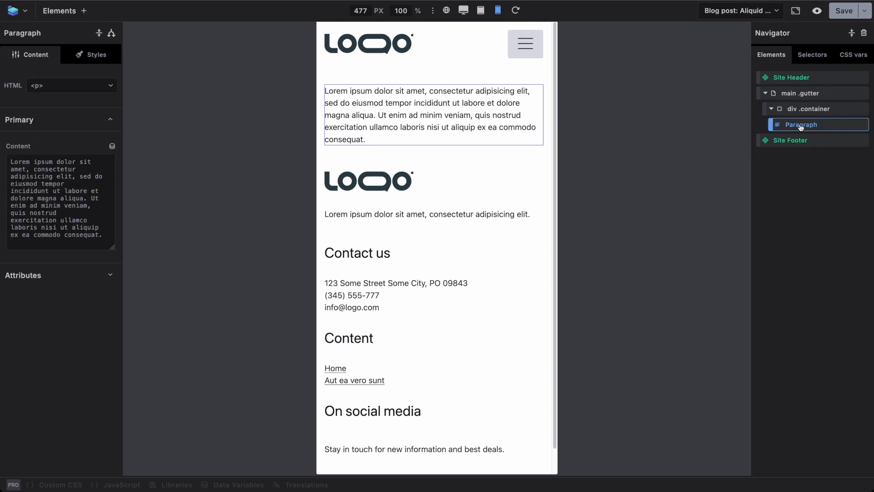
click(102, 61)
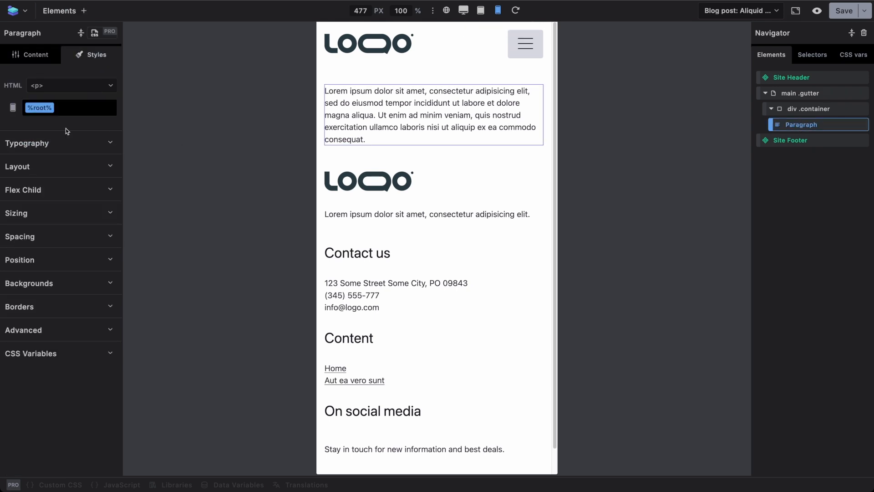
click(54, 142)
click(12, 246)
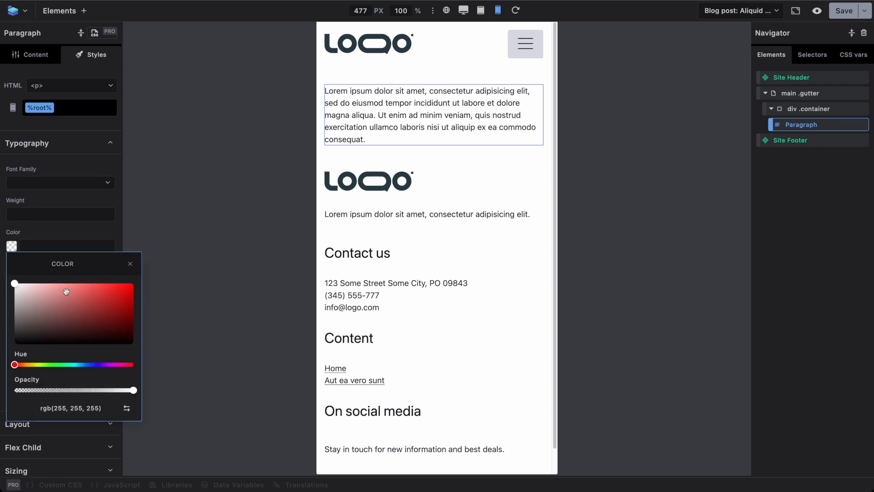
click(84, 293)
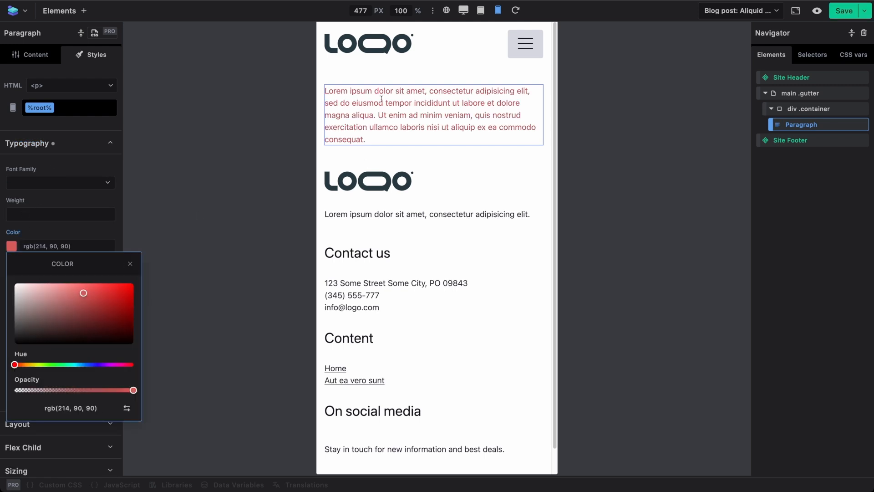
click(130, 263)
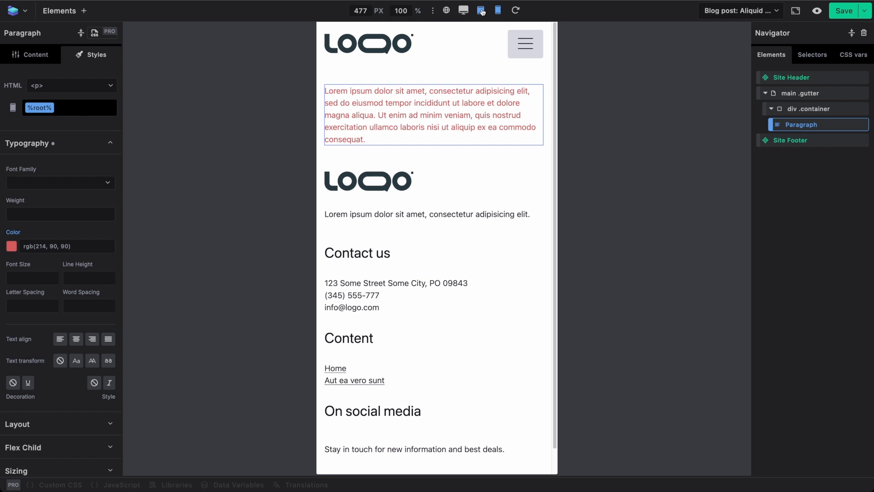
click(481, 10)
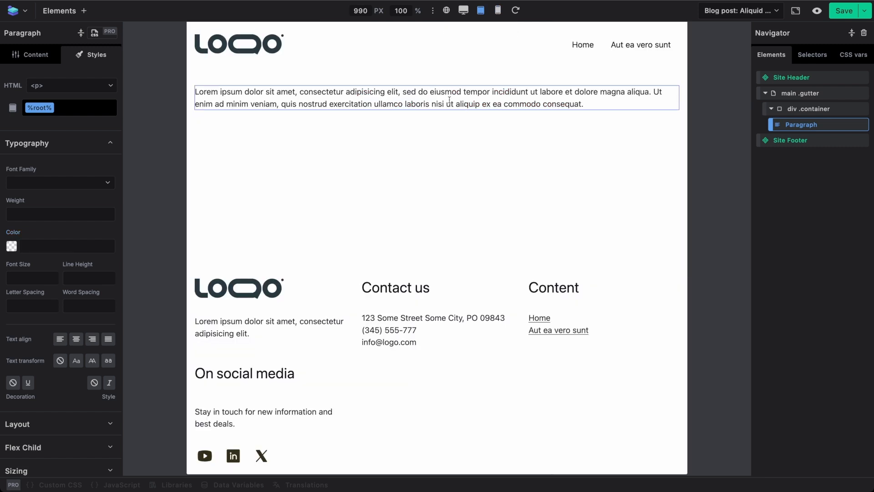
click(498, 11)
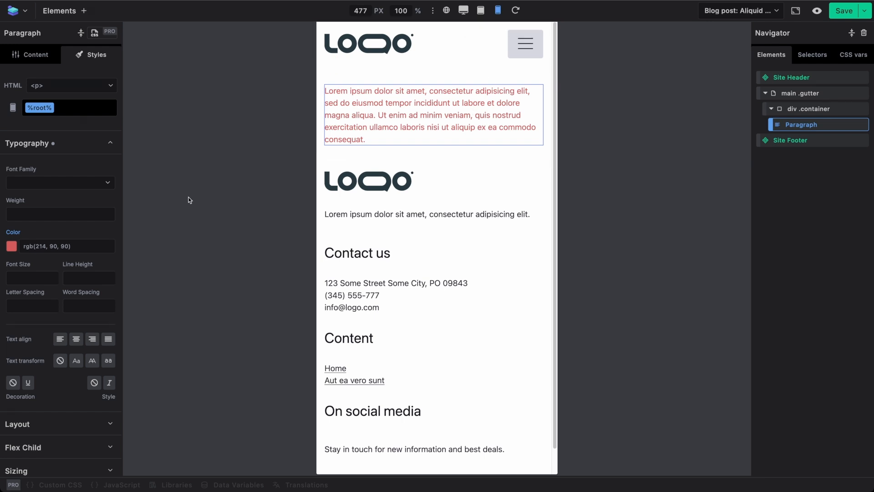
Step: Clear the paragraph's text color at the Mobile breakpoint and return to the All breakpoint
triple_click(77, 246)
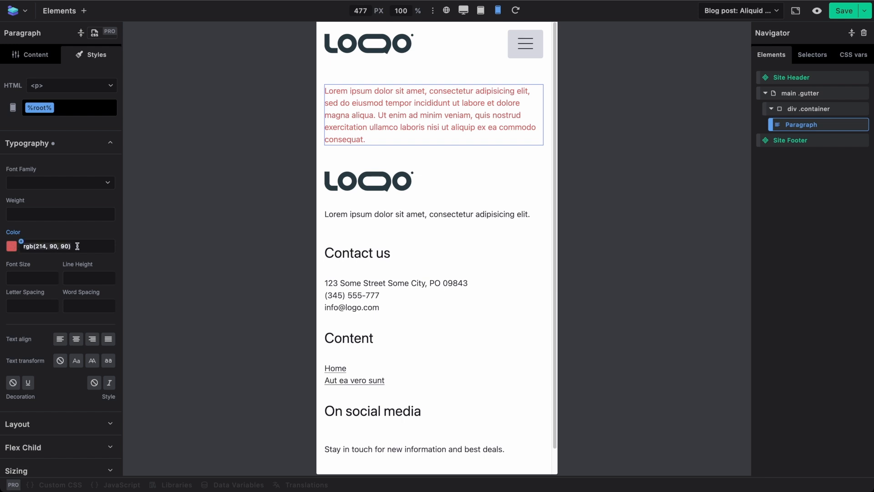
key(BackSpace)
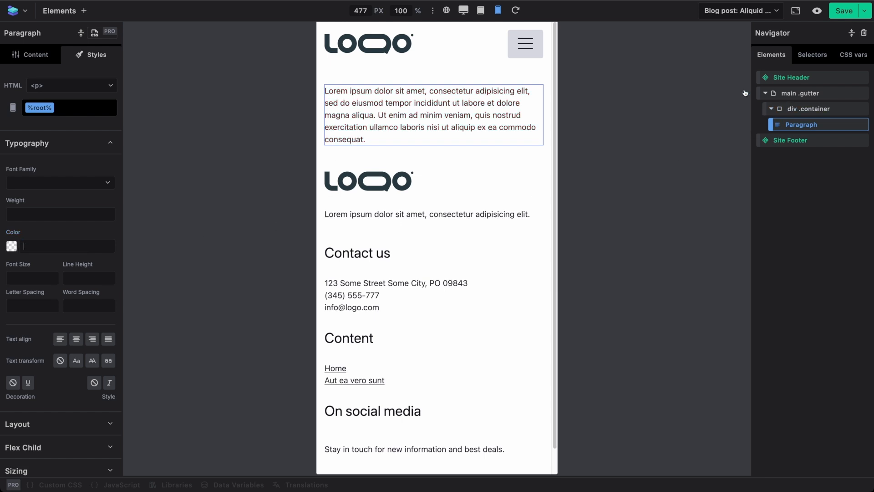
click(447, 10)
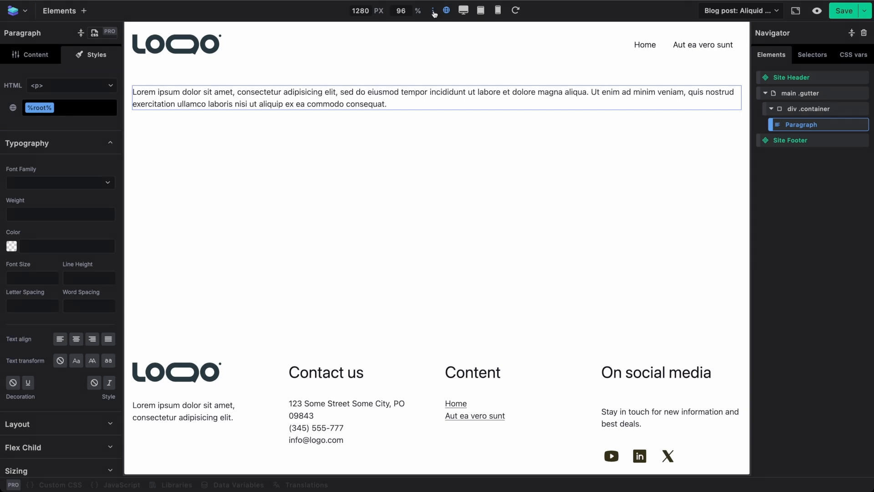
Step: Open the media queries settings for editing and change the Desktop entry's icon to the tablet icon
click(434, 11)
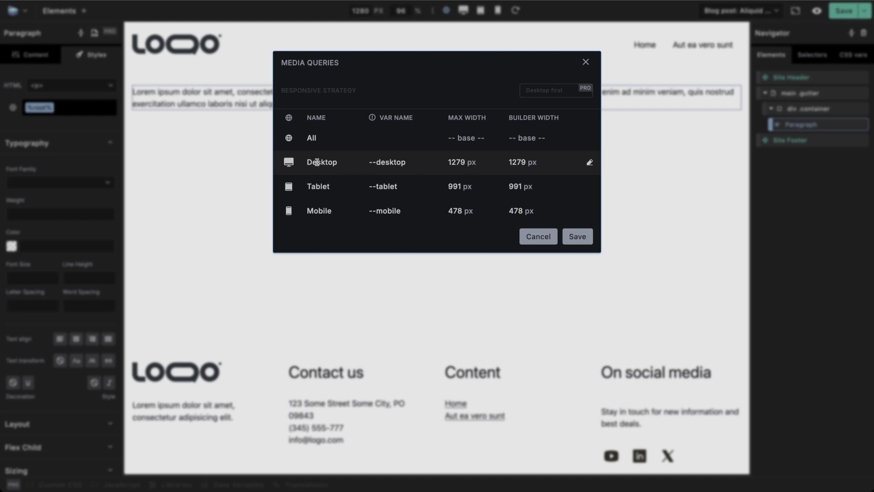
click(589, 162)
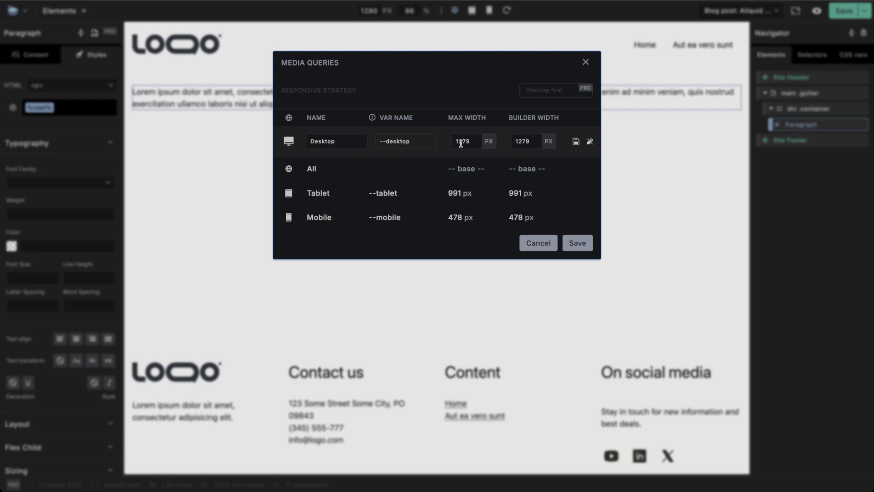
click(289, 141)
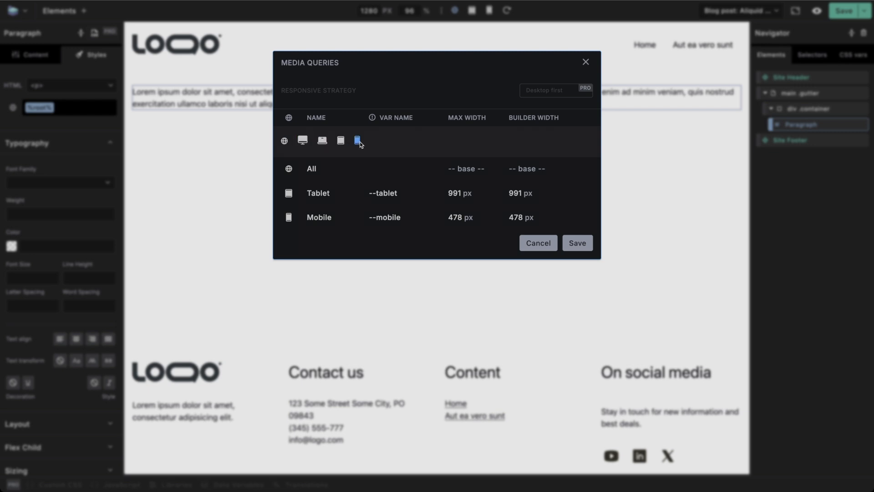
click(303, 140)
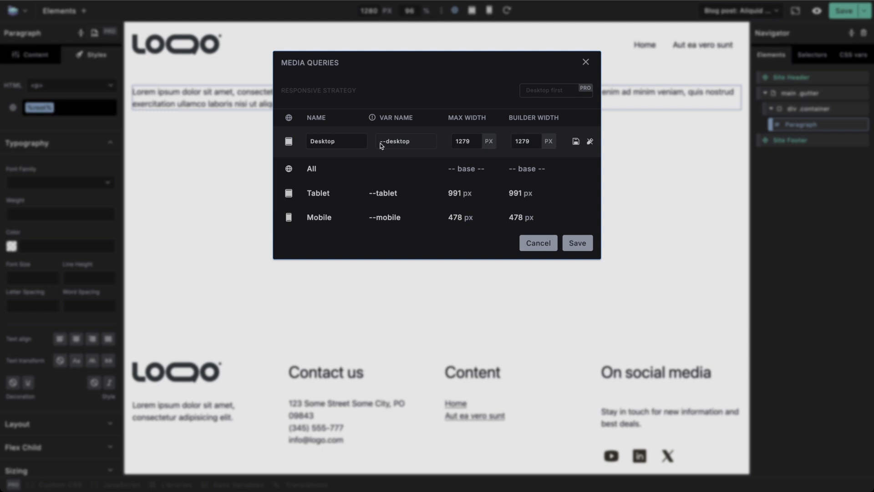
Step: Rename the Desktop media query as Tablet mini, with a max width of 650 px and a builder width of 600 px
click(336, 141)
text(Tablem)
key(BackSpace)
key(BackSpace)
text(t mini)
text(6)
key(BackSpace)
key(BackSpace)
text(50)
key(BackSpace)
text(0)
click(576, 142)
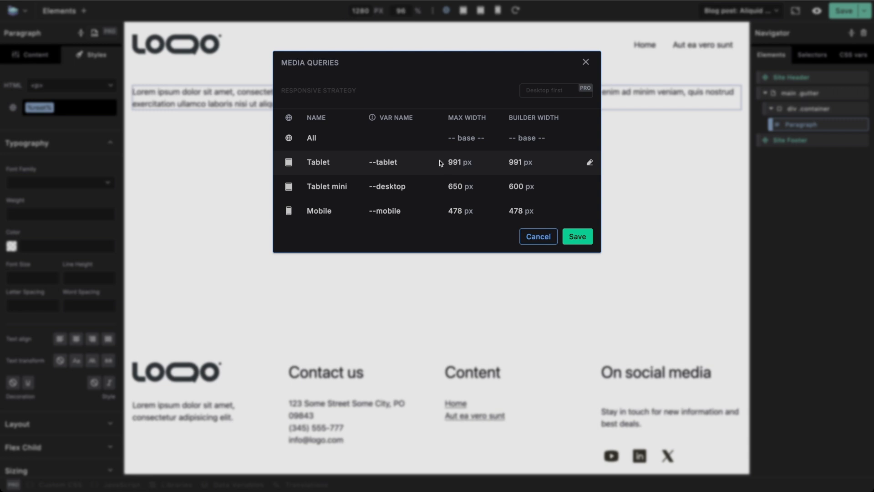
Step: Discard the media query edits and review the list of breakpoints again before closing it
click(536, 237)
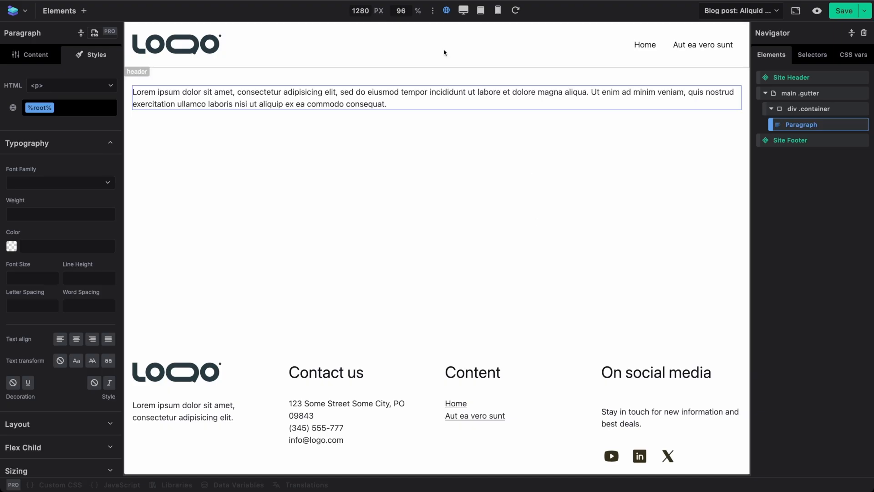
click(434, 11)
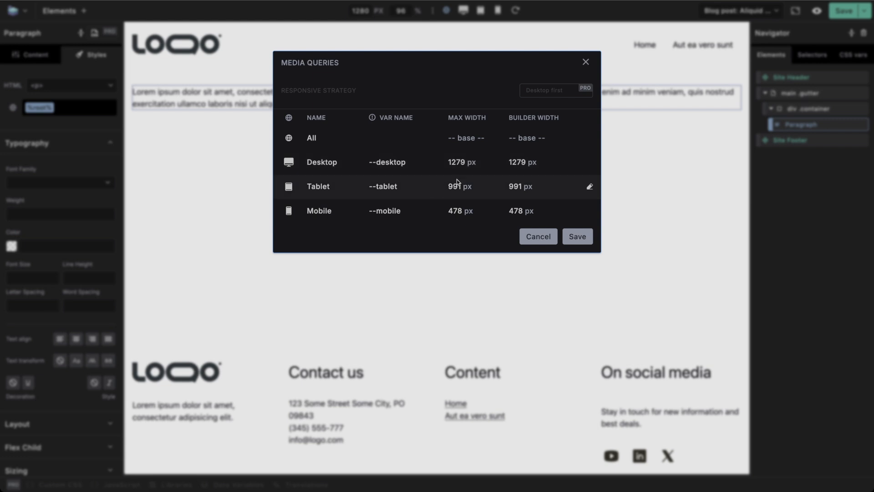
click(632, 81)
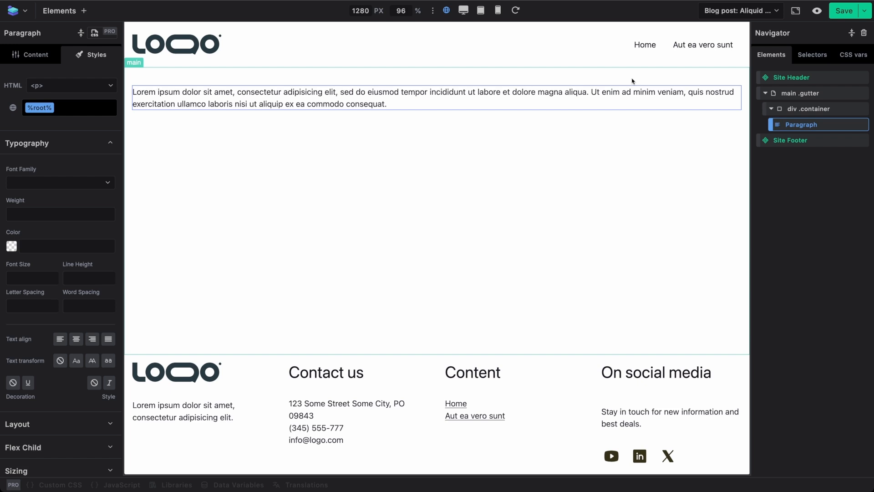
Step: Create a global CSS class selector named .special-par at the All breakpoint
click(813, 55)
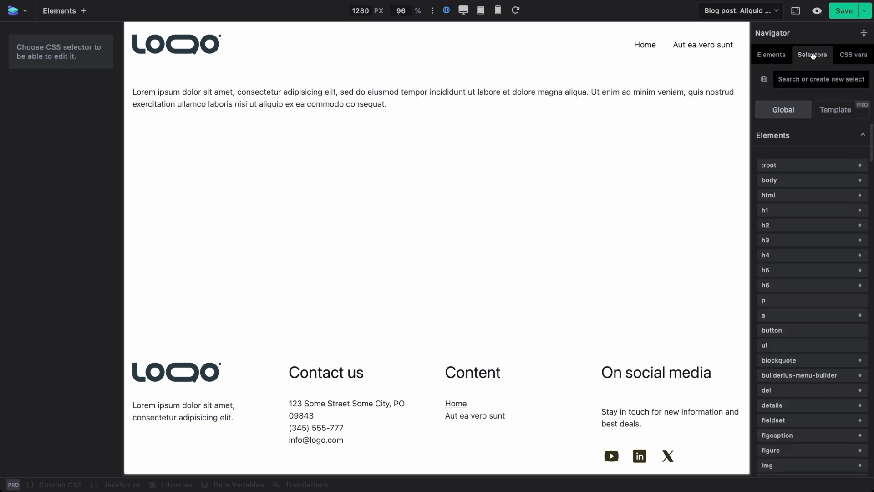
click(807, 80)
text(.special)
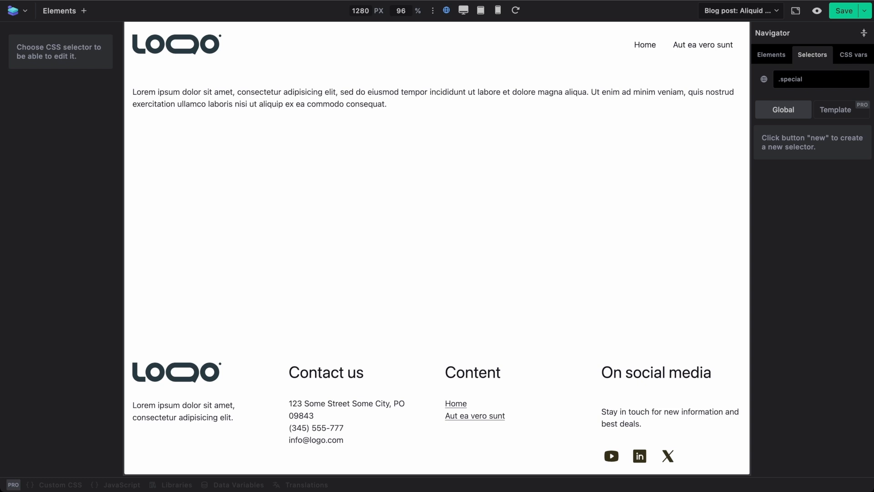
text(-par)
key(Return)
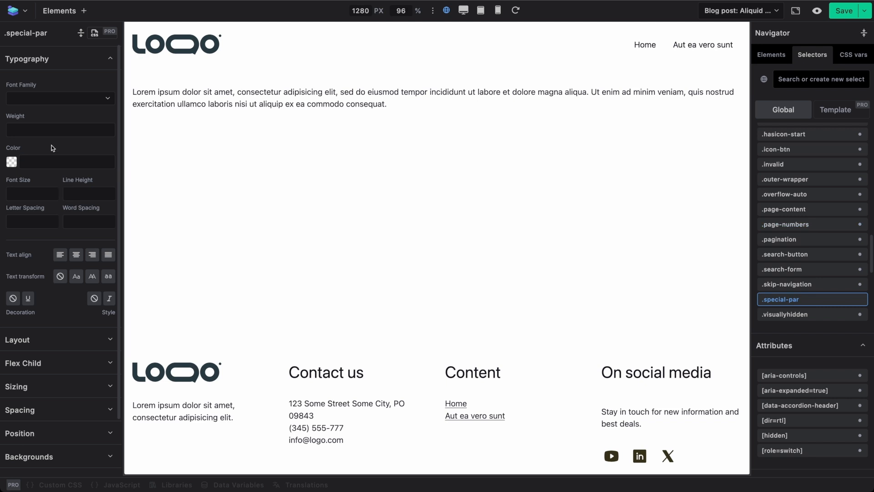
Step: Set the .special-par selector's text color to green, rgb(60, 219, 108)
click(10, 166)
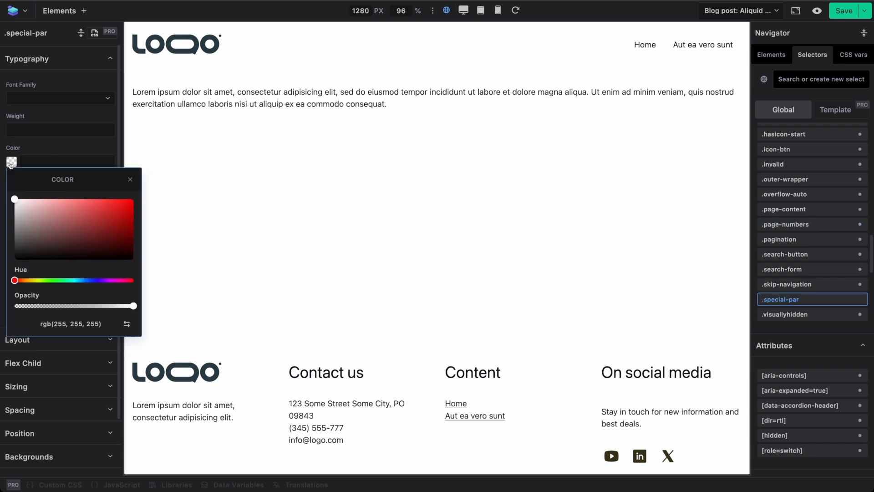
click(60, 280)
click(101, 207)
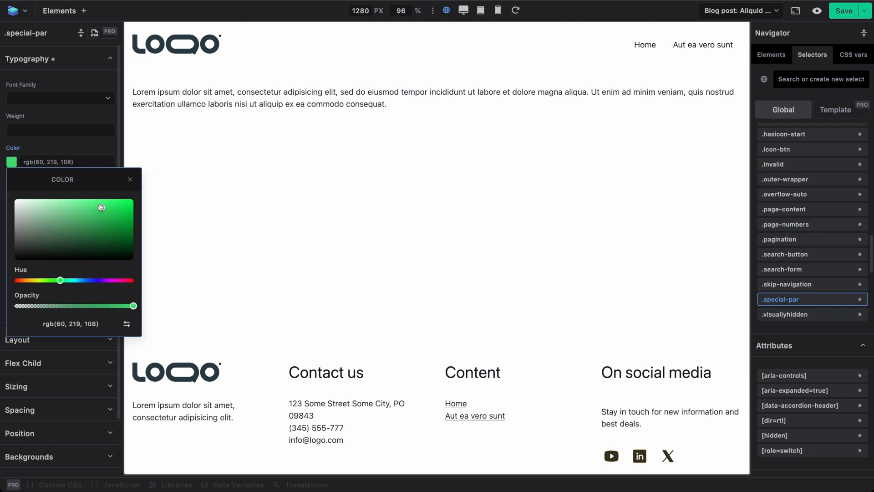
click(105, 154)
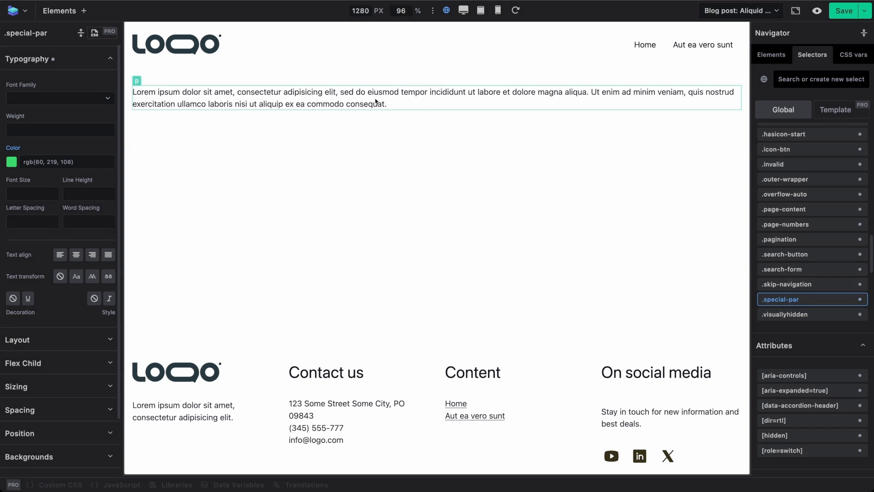
Step: Assign the .special-par class to the main content paragraph
click(338, 99)
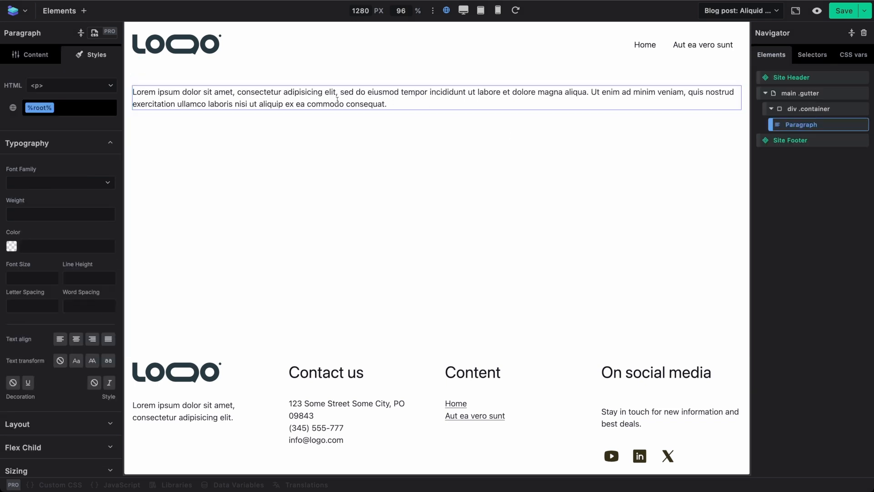
click(84, 109)
text(speci)
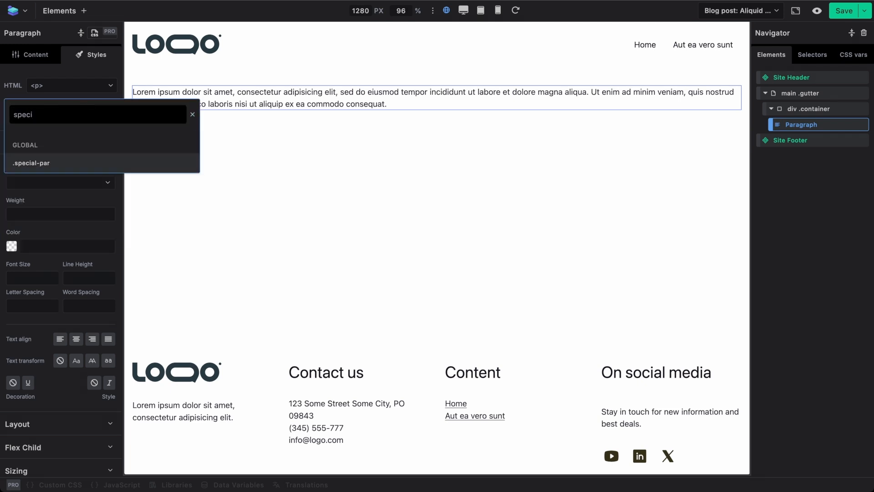
click(31, 162)
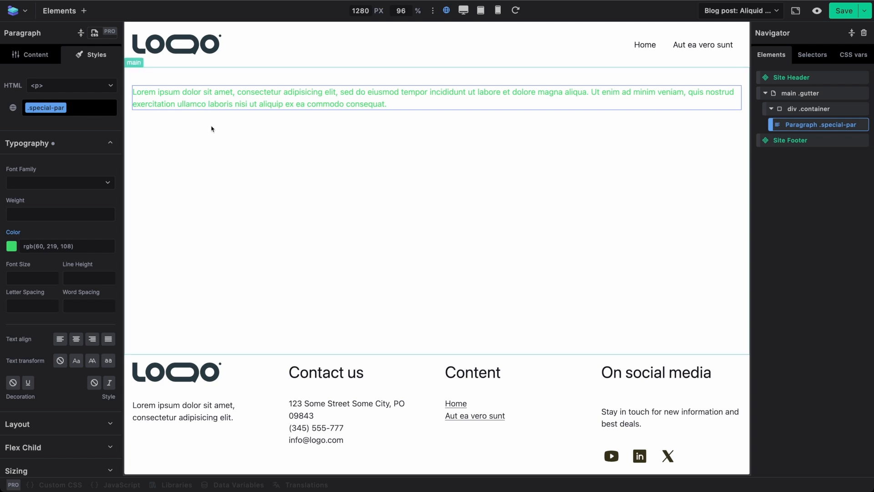
Step: Check the styled paragraph across the Desktop, Tablet and Mobile breakpoints, ending on All
click(480, 10)
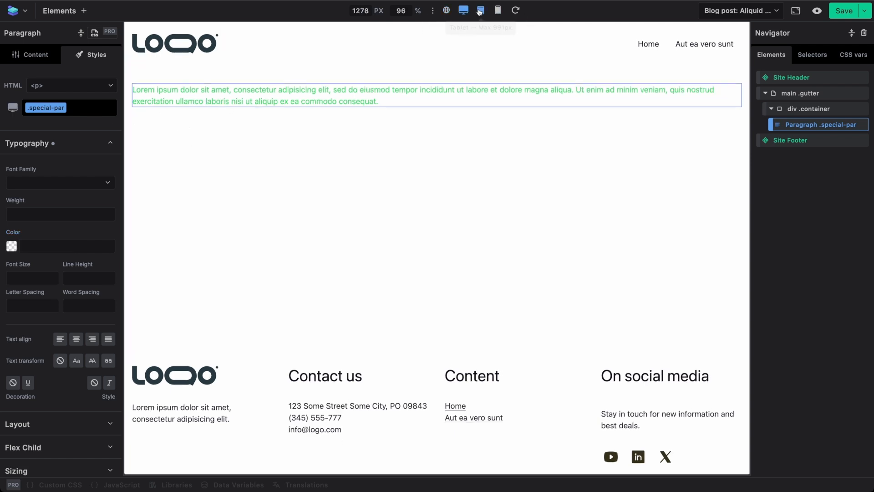
click(498, 10)
click(446, 10)
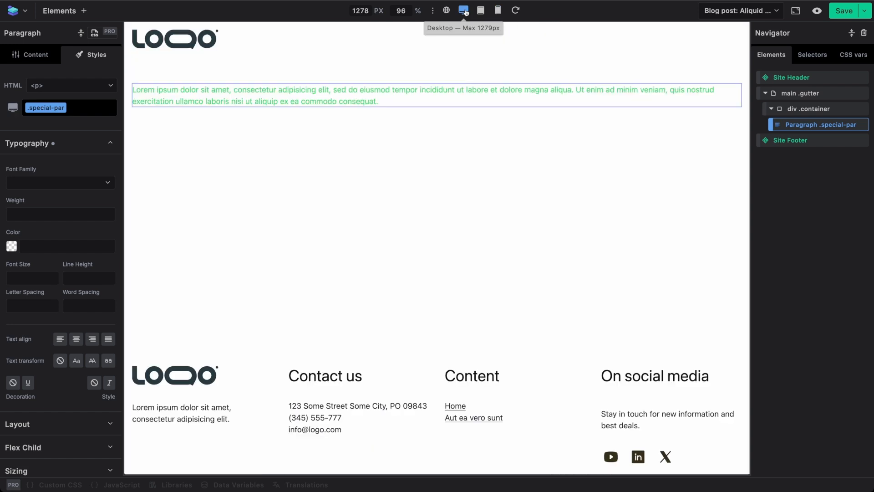
Step: Set the global .special-par selector's text color to purple, rgb(203, 80, 224), at the Tablet breakpoint
click(814, 55)
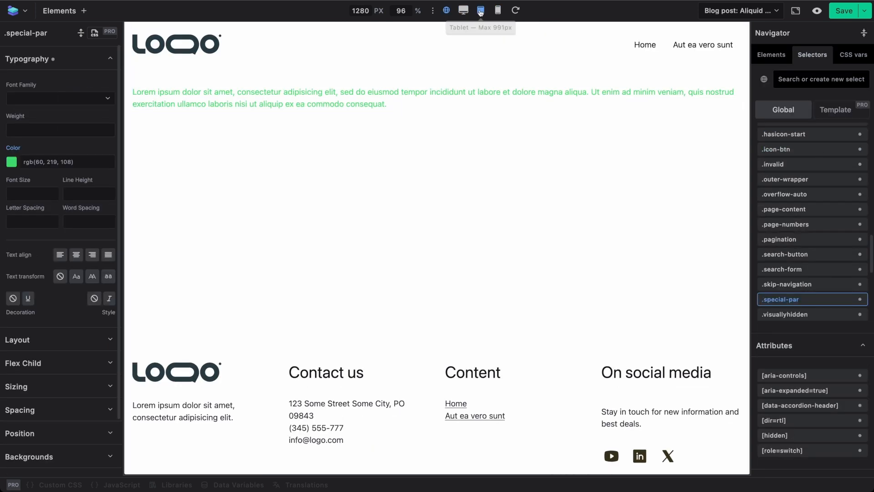
click(481, 11)
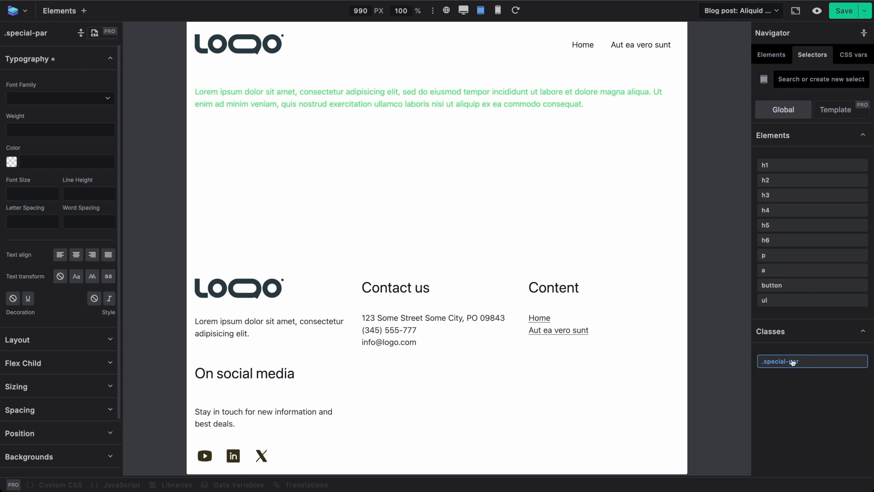
click(12, 162)
click(113, 280)
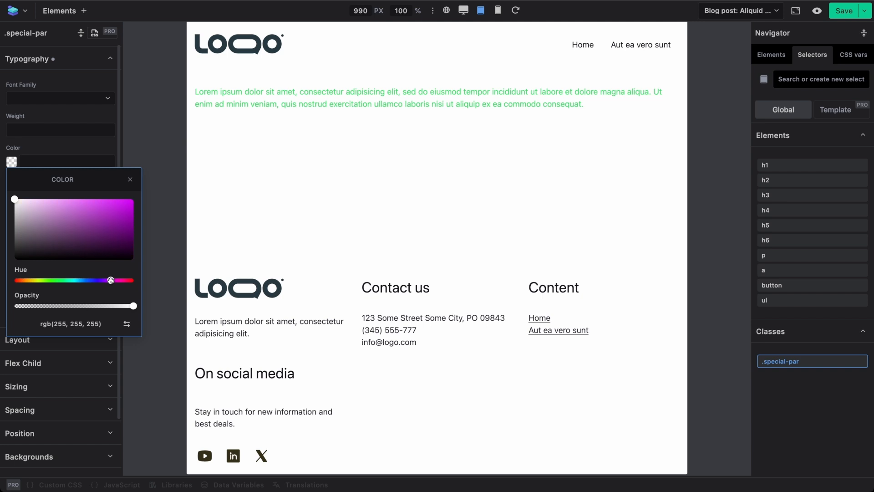
click(91, 207)
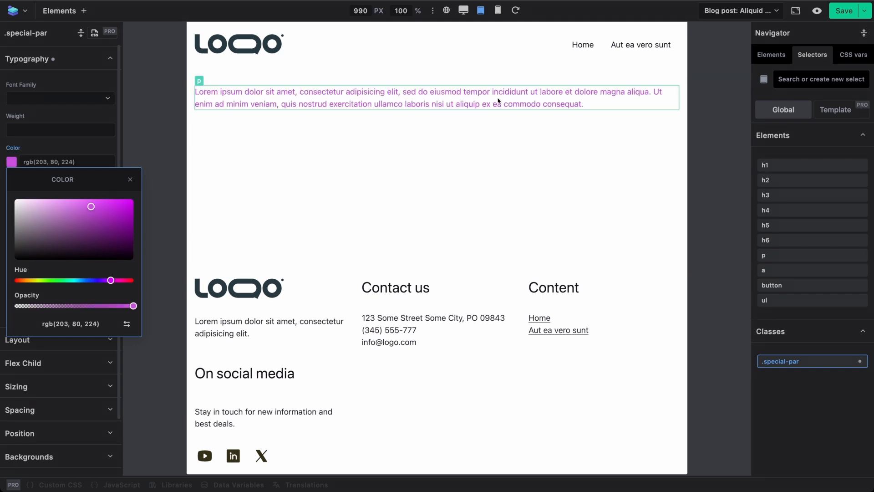
Step: Compare the paragraph's text color across the All, Desktop, Tablet and Mobile breakpoints, ending on Desktop
click(774, 55)
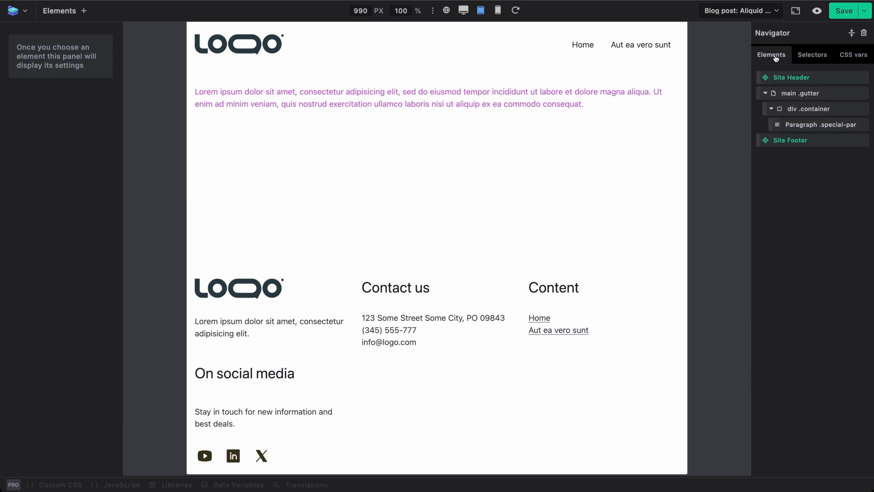
click(447, 11)
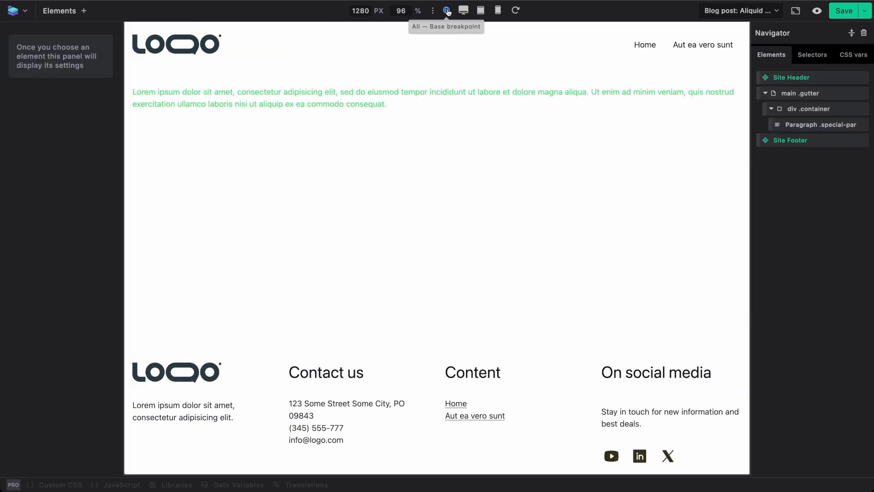
click(463, 11)
click(481, 11)
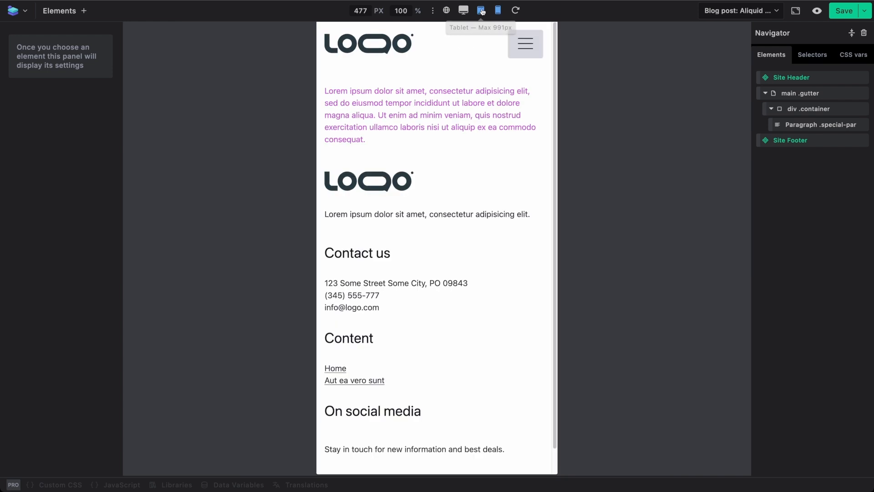
click(481, 11)
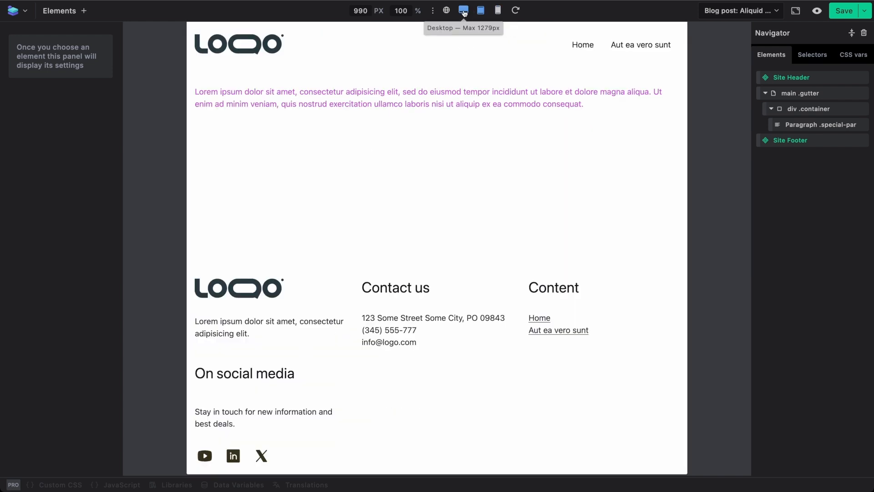
click(464, 14)
click(481, 12)
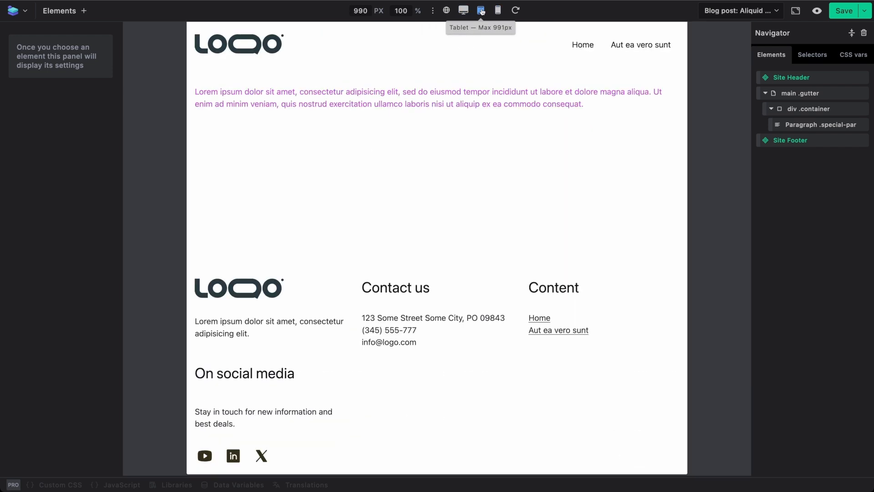
click(463, 11)
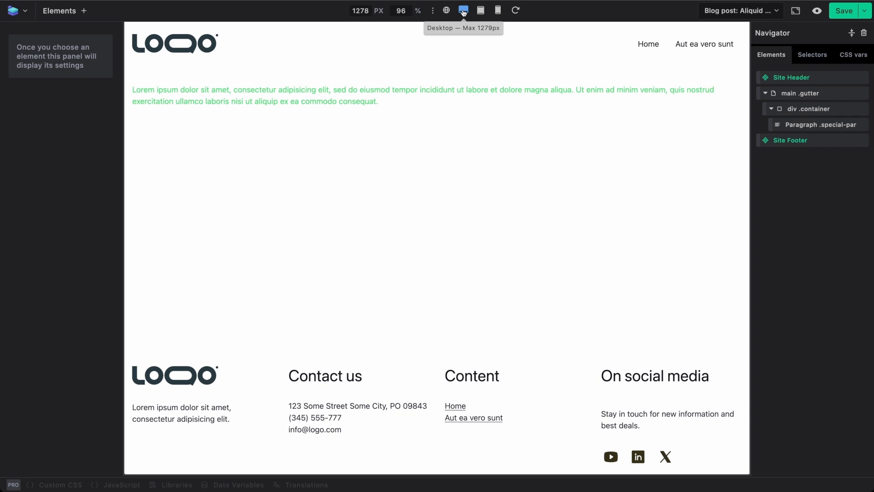
click(482, 11)
click(463, 11)
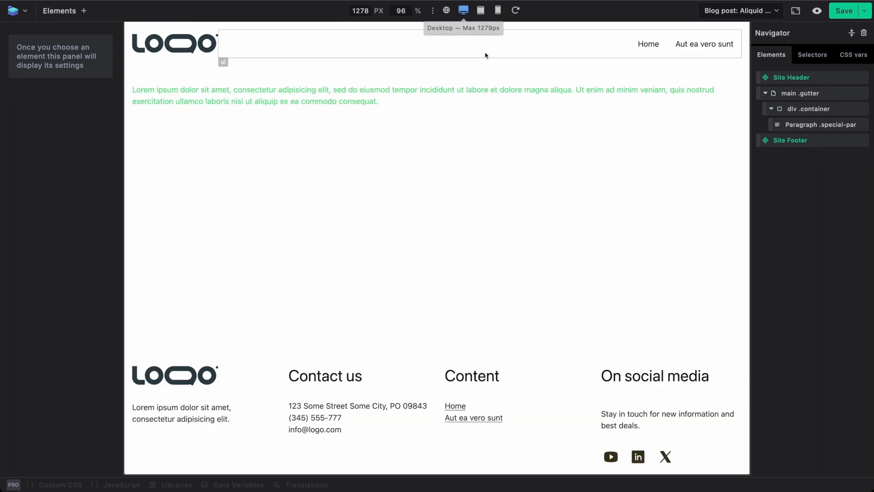